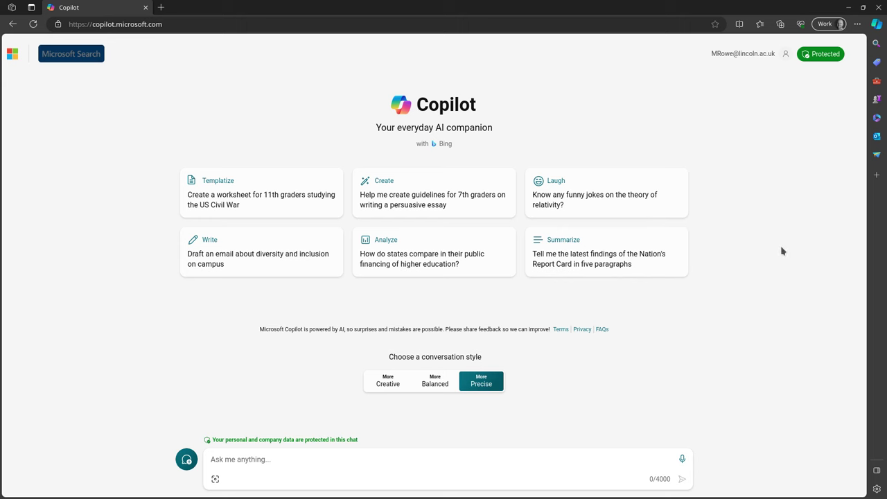
- Open the Copilot sidebar from Edge's top-right toolbar, then close it again
click(877, 26)
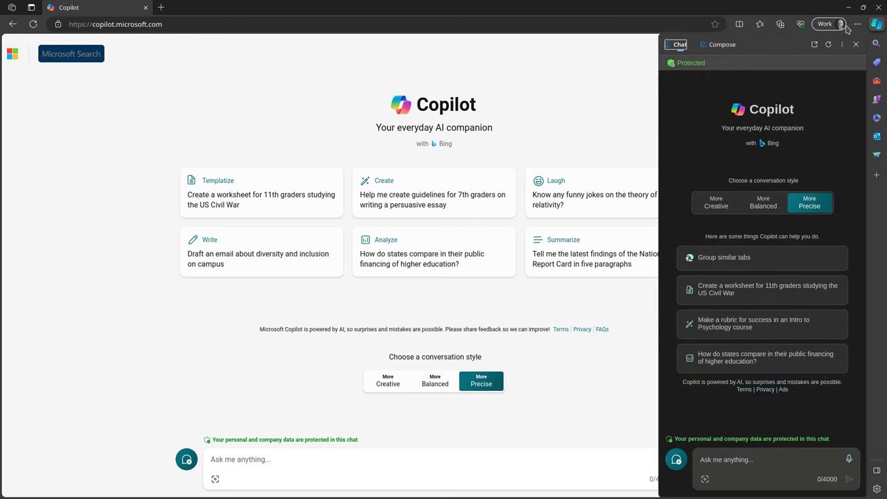
click(876, 25)
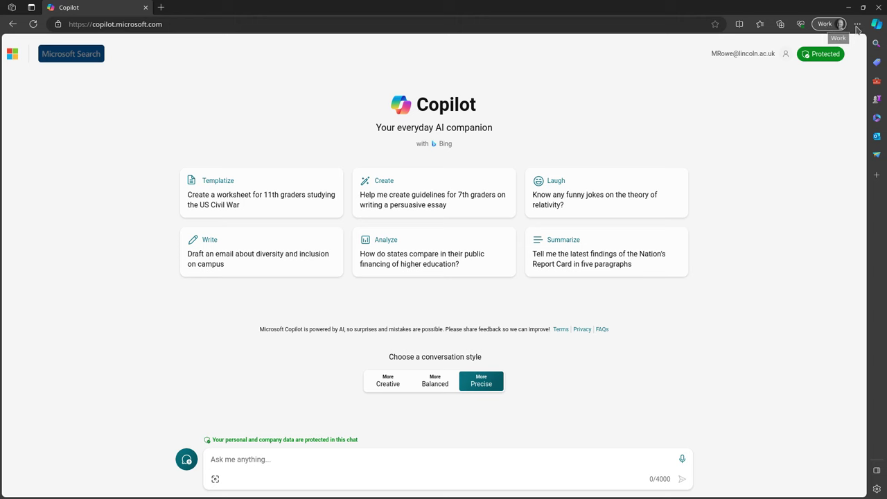
click(877, 25)
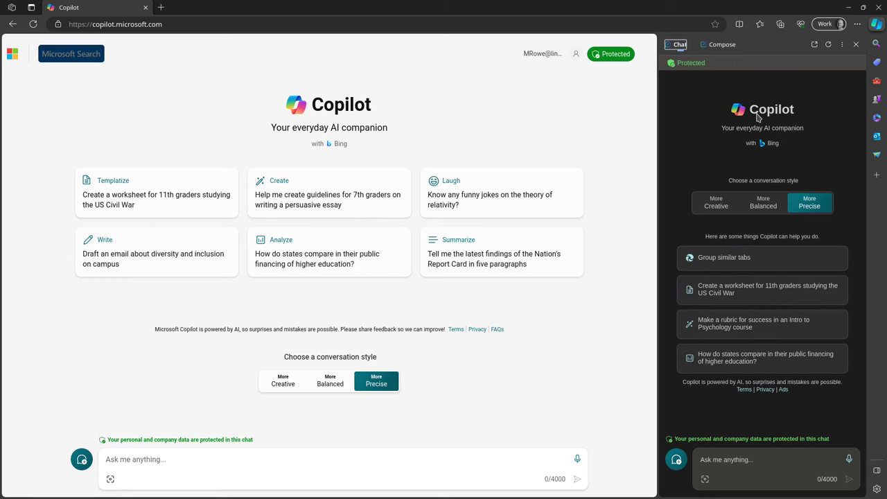
- Minimize Edge and open the Twelve tips PDF via Open With > Microsoft Edge
click(848, 7)
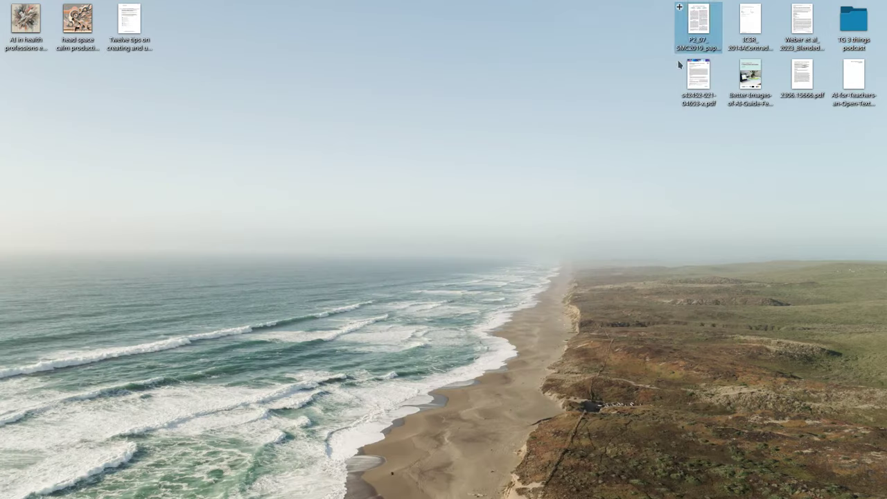
right_click(130, 29)
key(Escape)
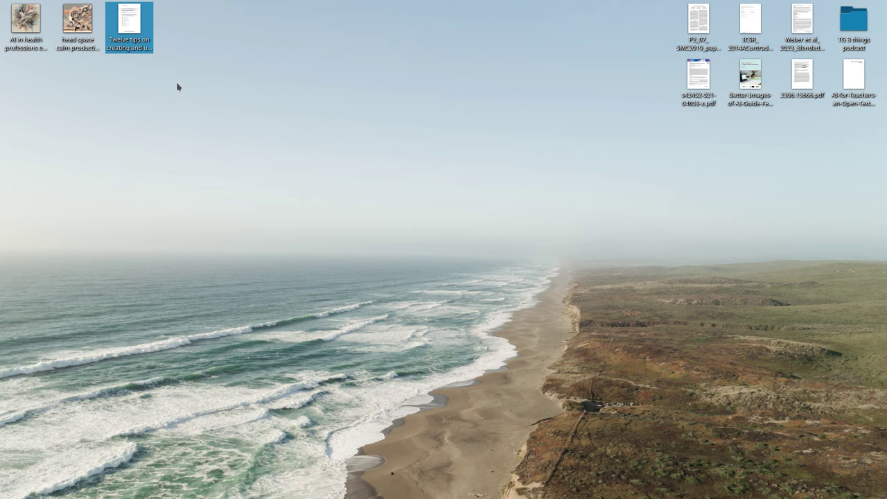
right_click(139, 30)
right_click(136, 33)
mouse_move(183, 57)
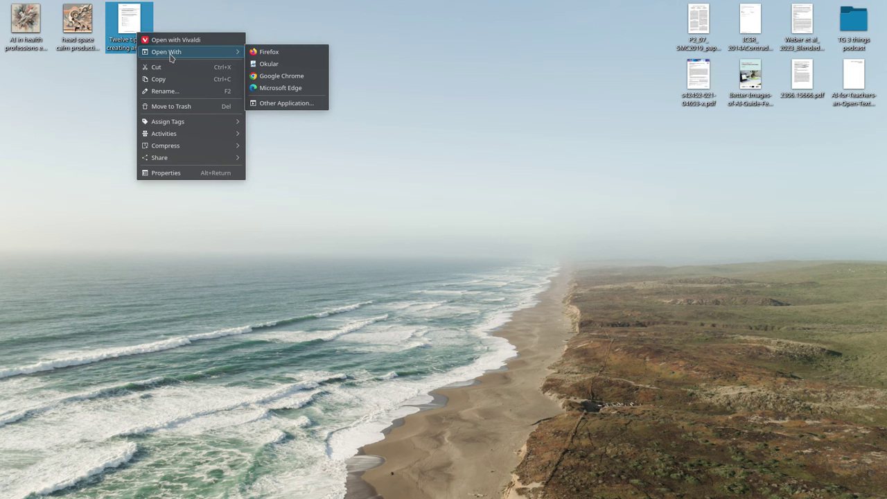
click(292, 88)
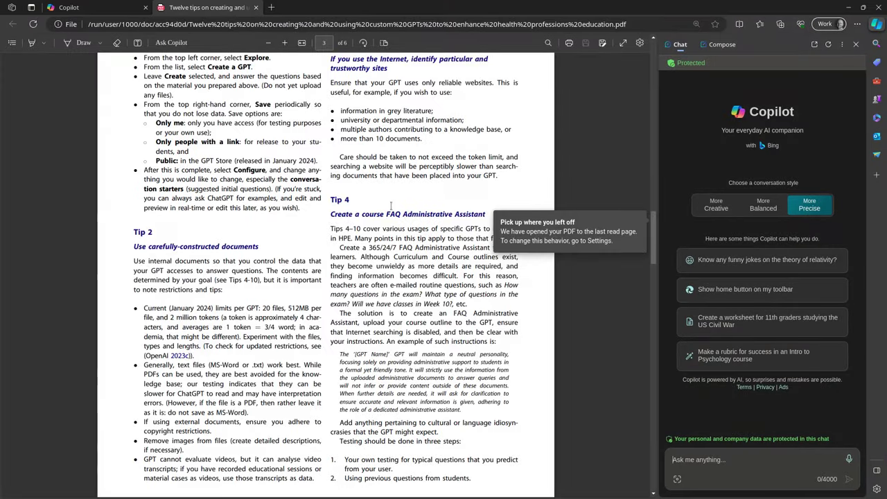
- Scroll the PDF up to the Medical Teacher cover page, then down to page 2
scroll(444, 167, up, 5)
drag(653, 207, 653, 77)
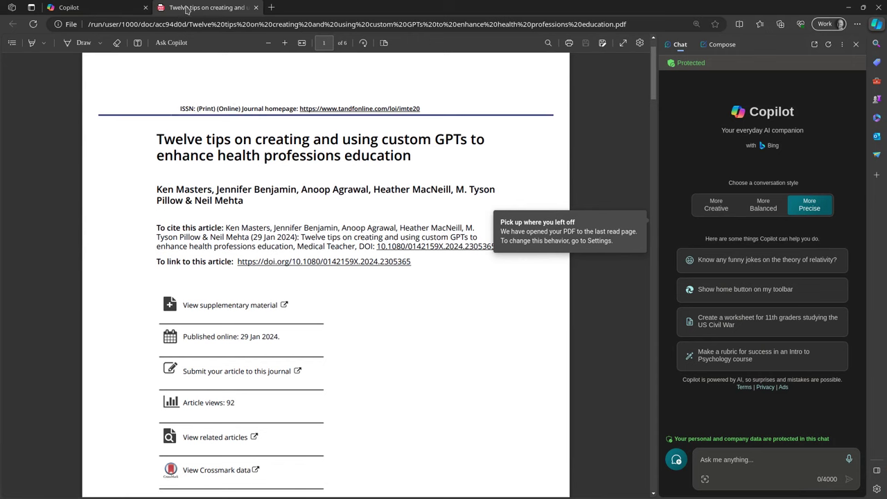
scroll(347, 270, down, 5)
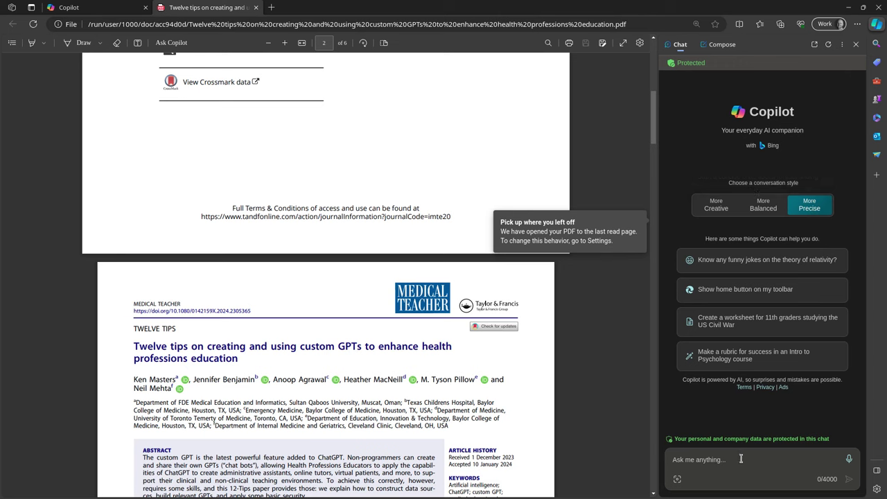
- Ask Copilot: 'give me a 500 word summary of the article in this page.'
text(give)
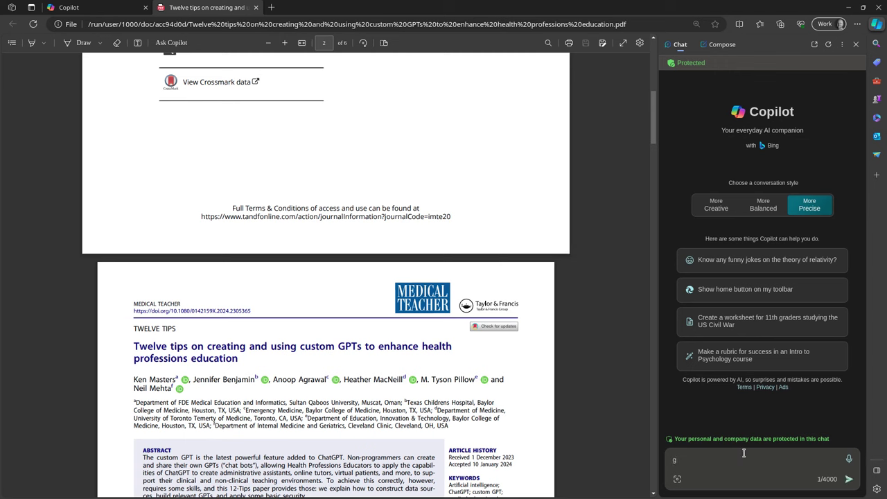
key(BackSpace)
text(give me a 500 word summary of the article in this page)
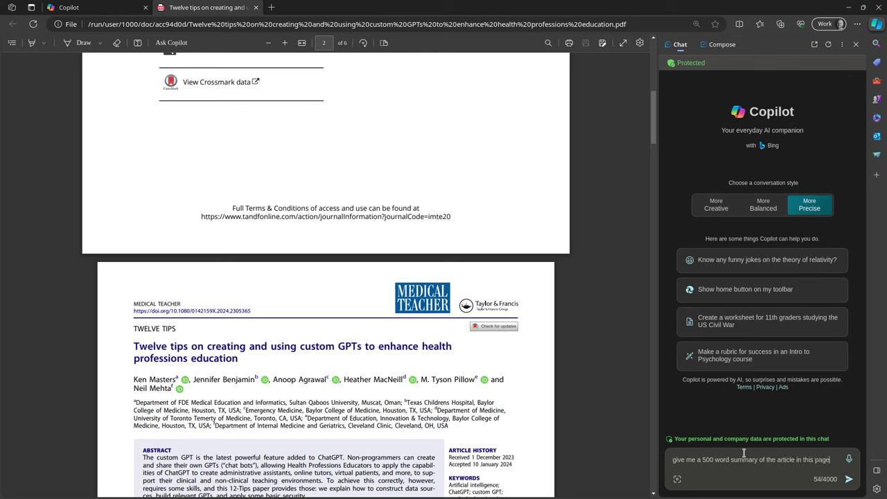
text(.)
key(Return)
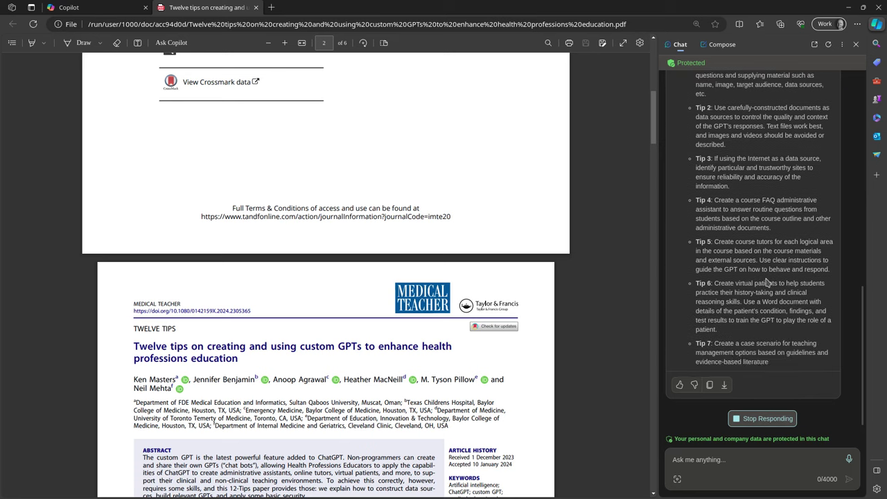
- Select words in the article's title while comparing it with Copilot's summary
scroll(766, 278, up, 4)
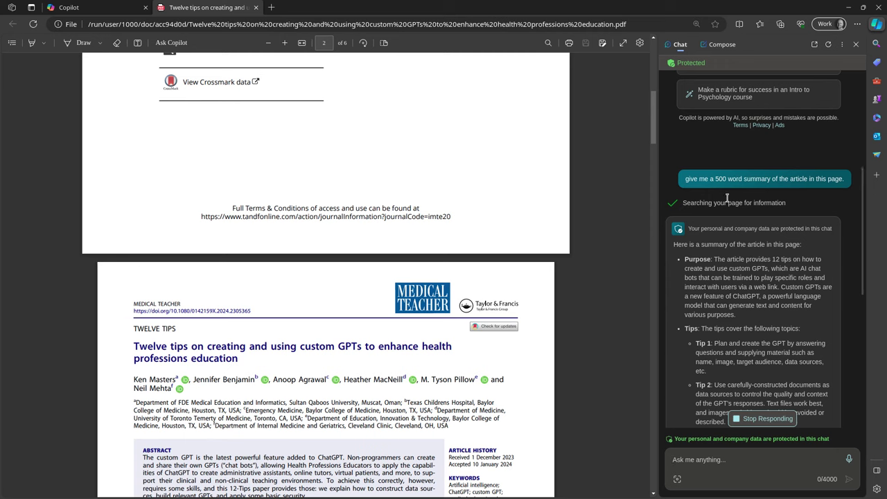
scroll(752, 276, down, 1)
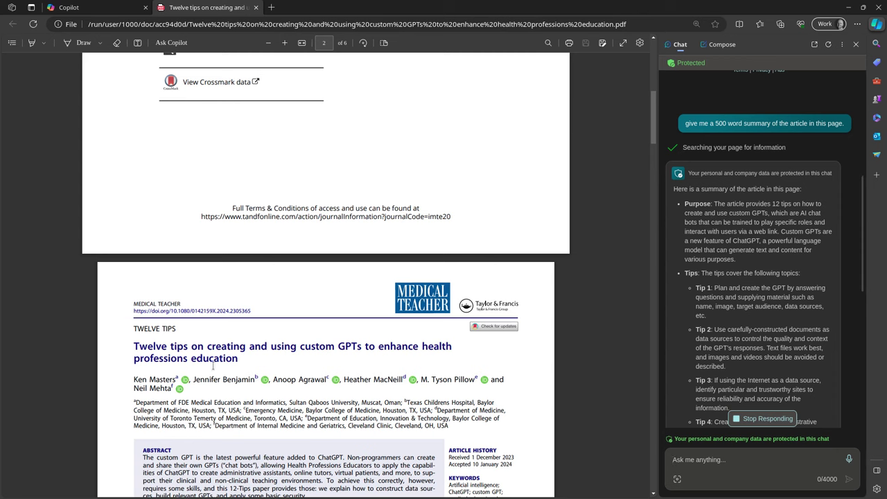
drag(199, 347, 362, 347)
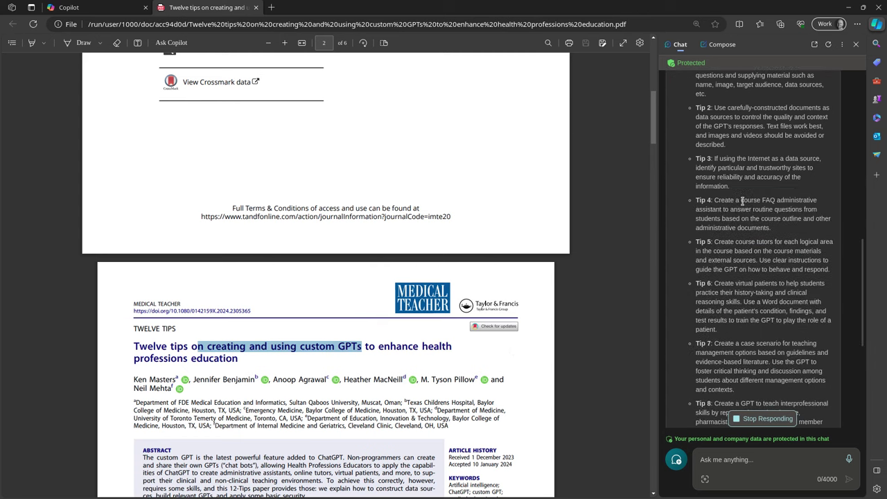
- Scroll through Copilot's summary across all 12 tips to its Conclusion
scroll(331, 336, down, 8)
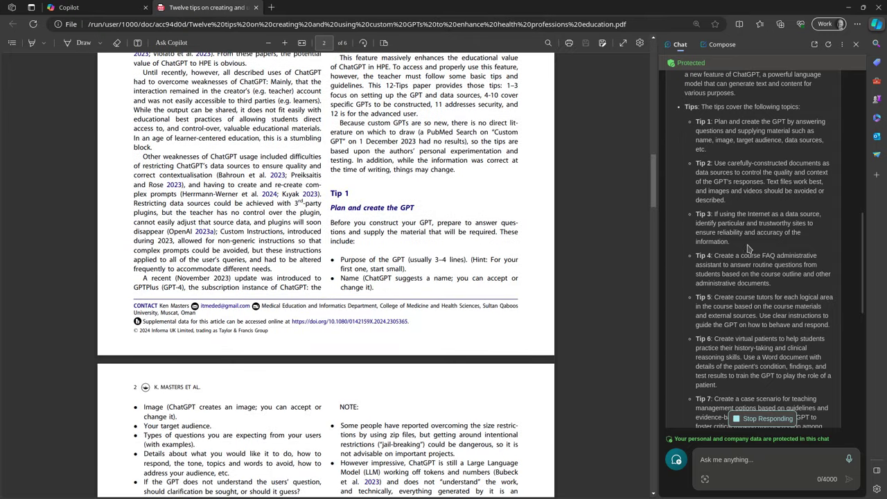
scroll(753, 250, up, 3)
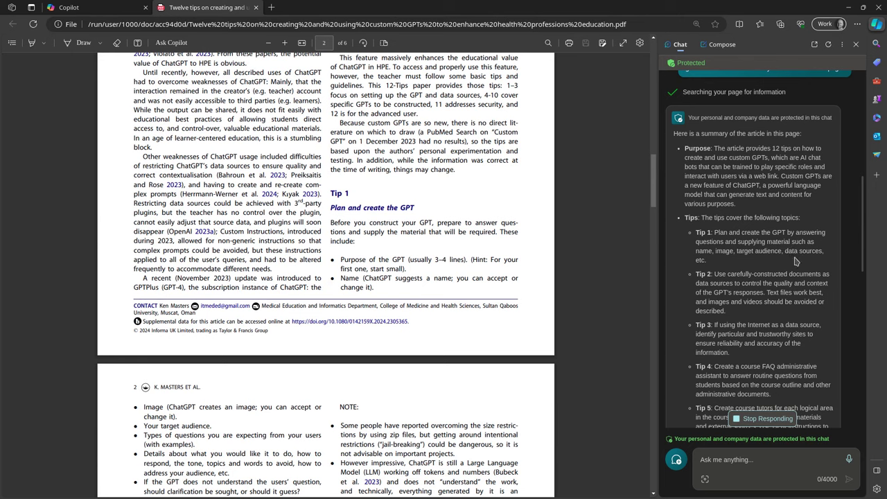
scroll(787, 232, down, 3)
scroll(182, 194, down, 8)
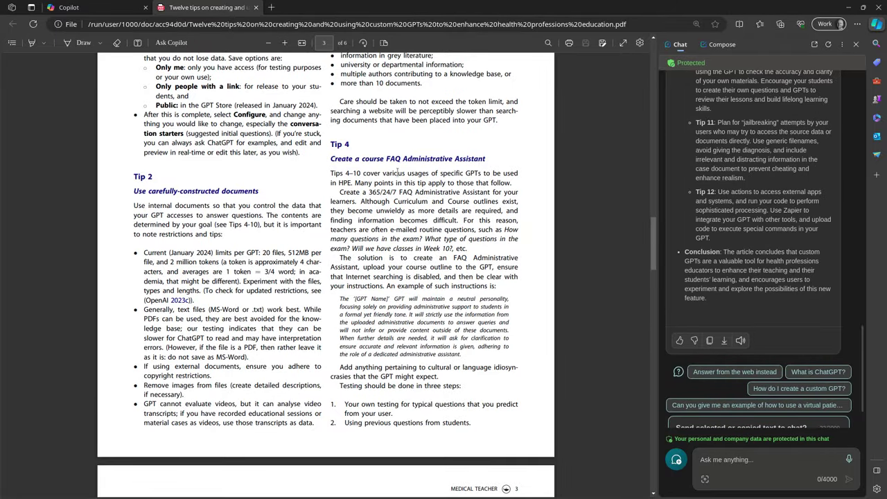
scroll(727, 219, up, 3)
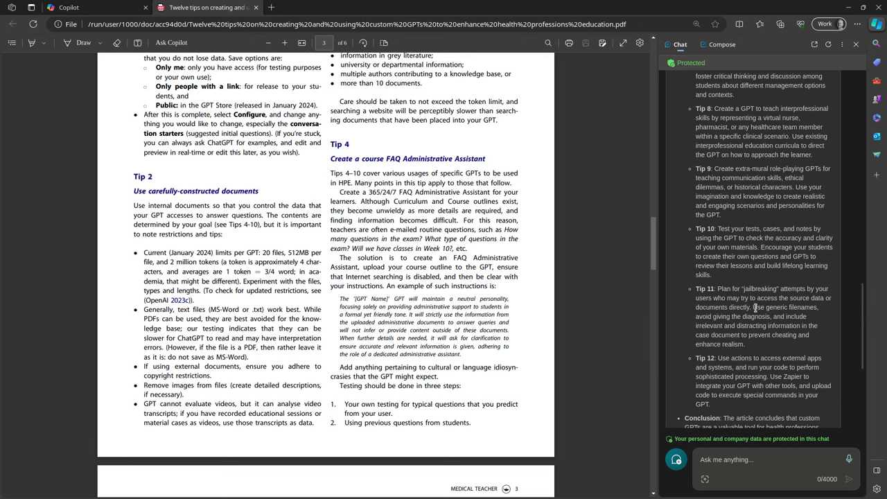
scroll(745, 305, down, 3)
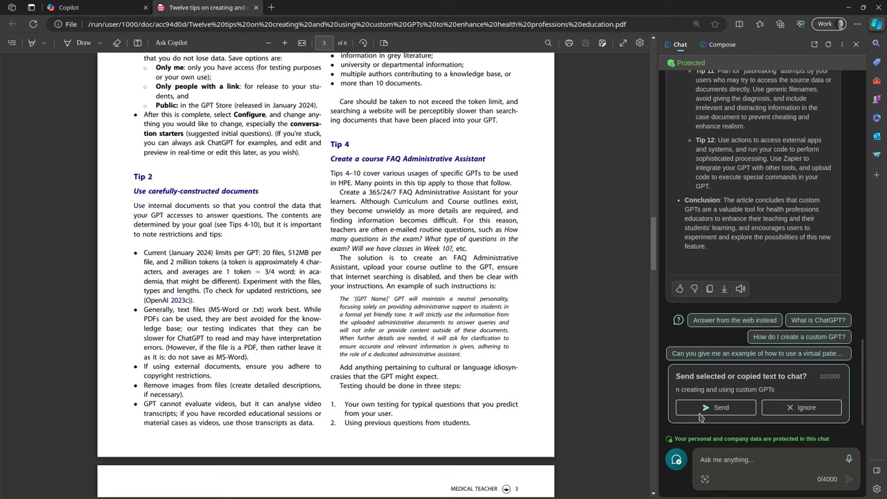
- Ignore the send-selected-text card and ask 'How is this relevant to my work as a health professions educator?'
click(813, 409)
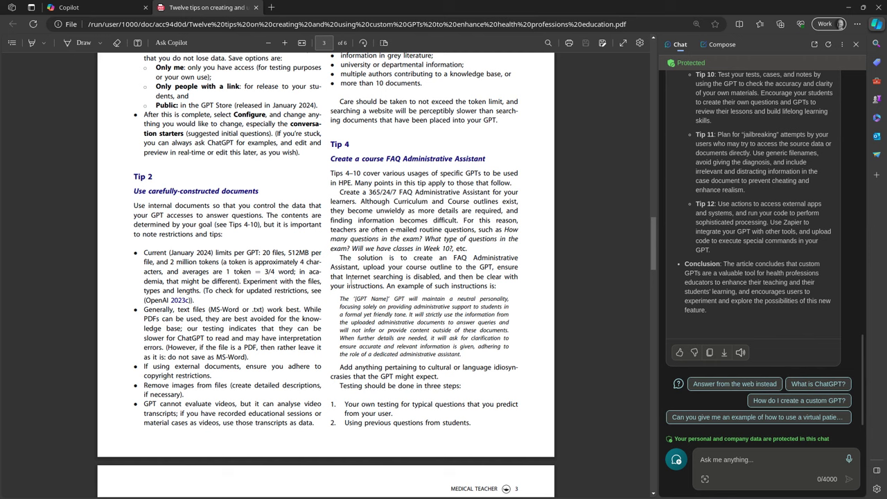
click(704, 457)
text(Ho wis)
key(BackSpace)
key(BackSpace)
key(BackSpace)
key(BackSpace)
text(s)
key(BackSpace)
text(w is this relevant to my work as a health professions educator?)
key(Return)
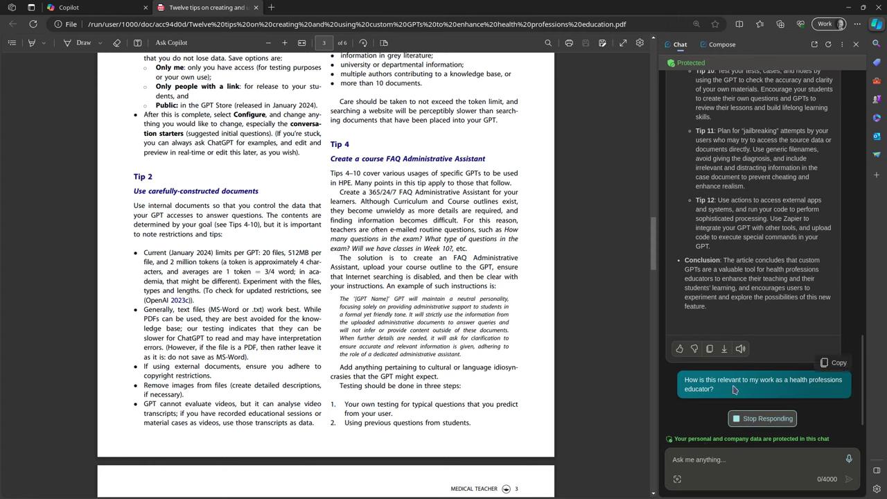